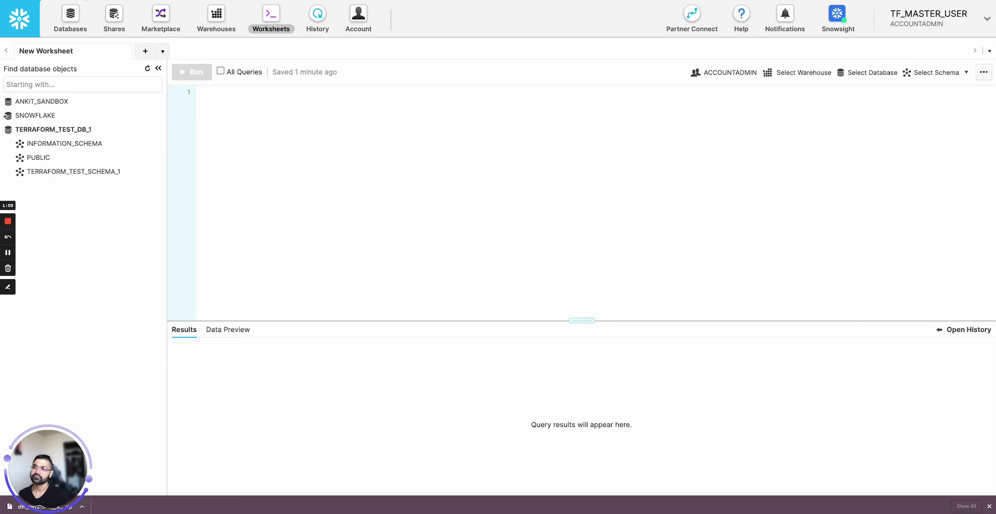
- Switch to DLH.io and, in the source connections, find the Snowflake Terraform connector and open its new-source form
key(ctrl+Tab)
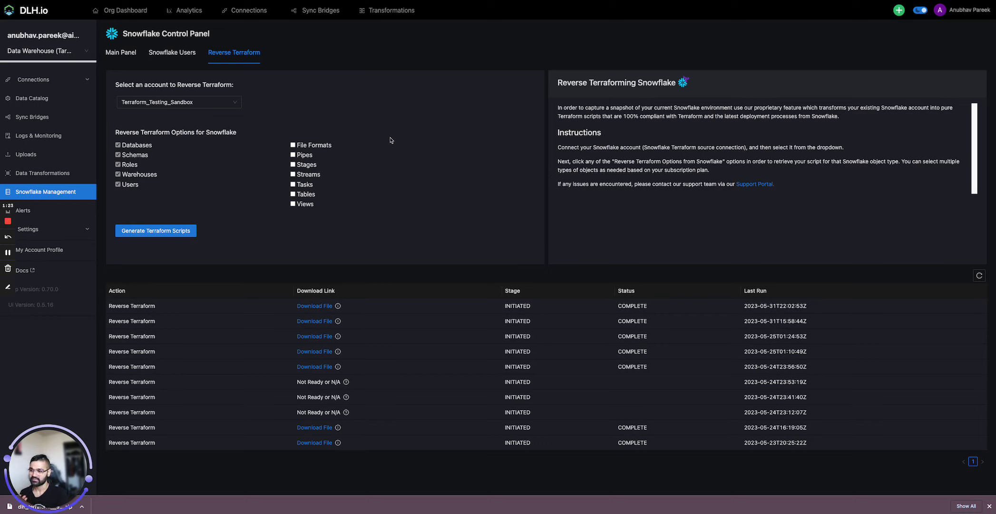
click(70, 80)
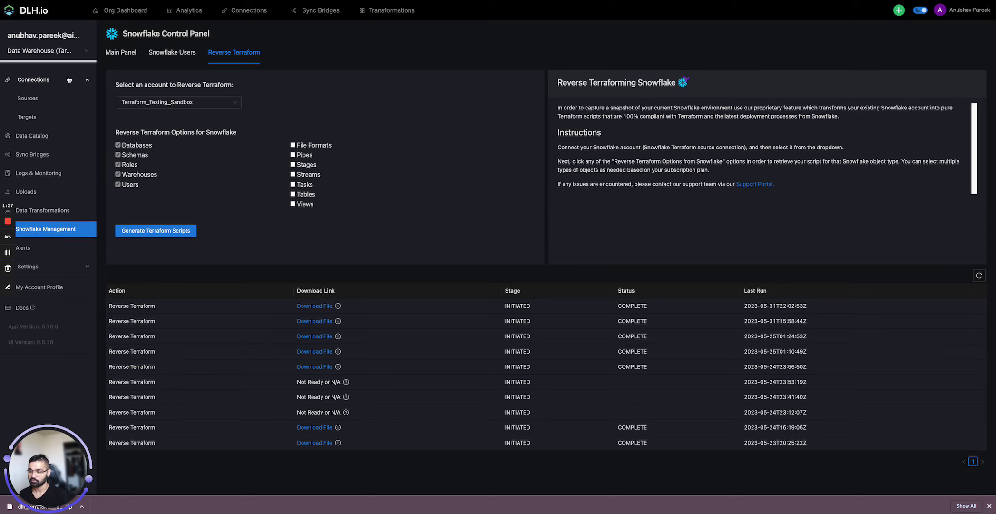
click(37, 101)
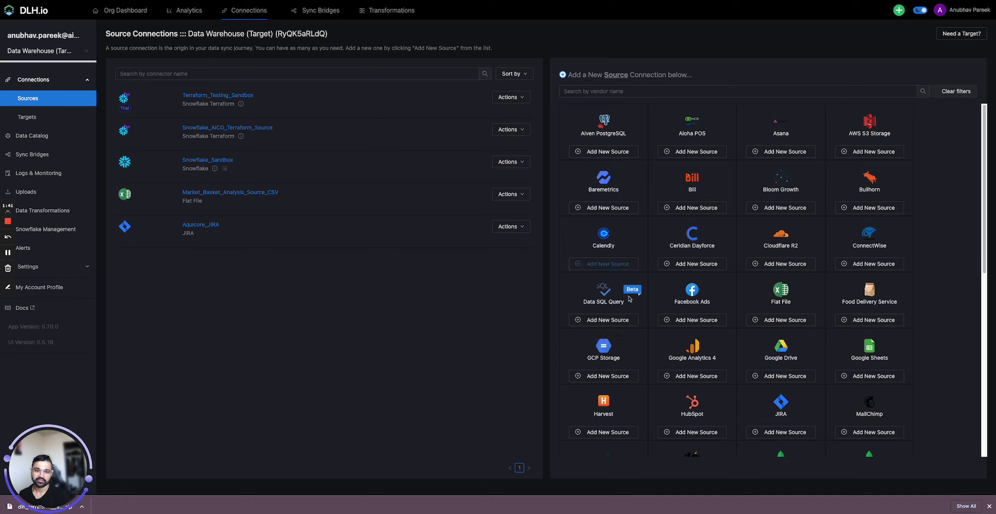
click(602, 91)
text(terr)
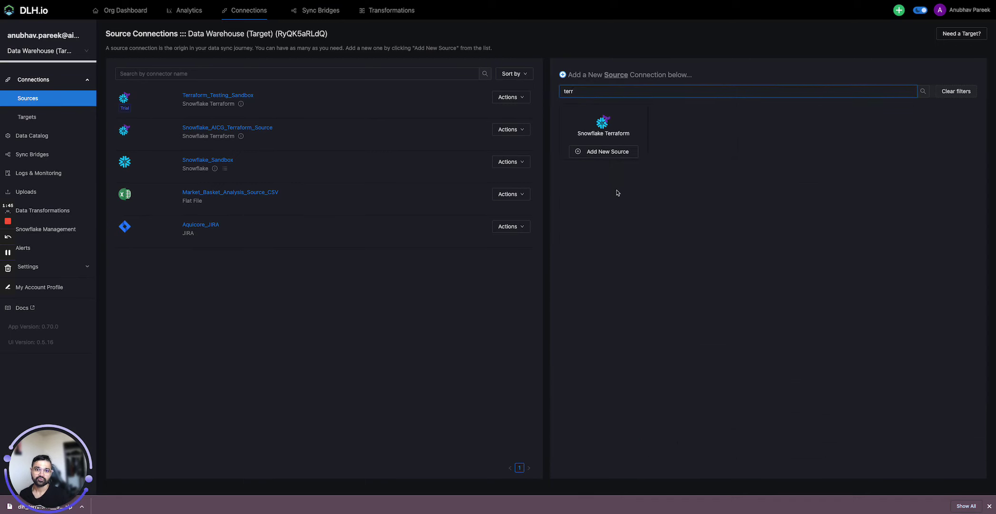
click(607, 153)
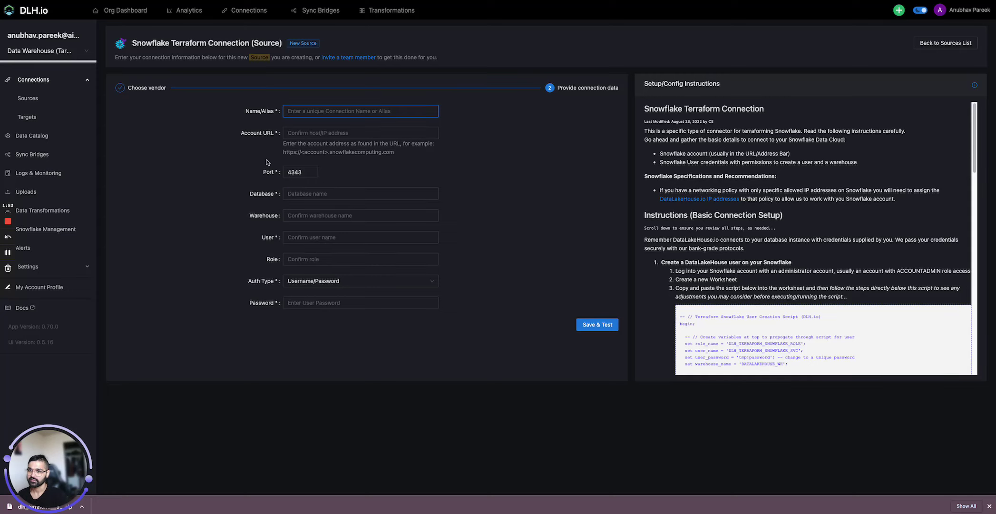
- Go to Reverse Terraform in Snowflake Management and select the Terraform_Testing_Sandbox account
click(36, 230)
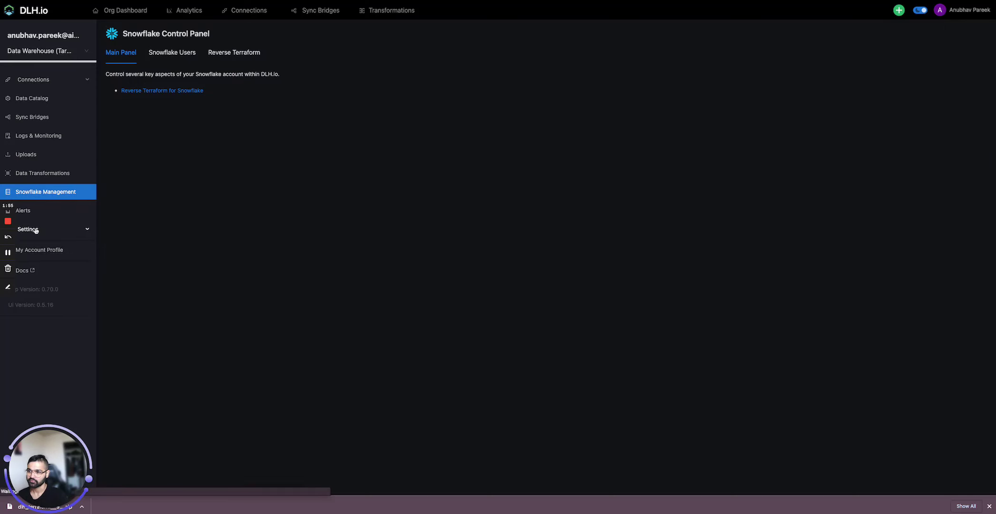
click(225, 57)
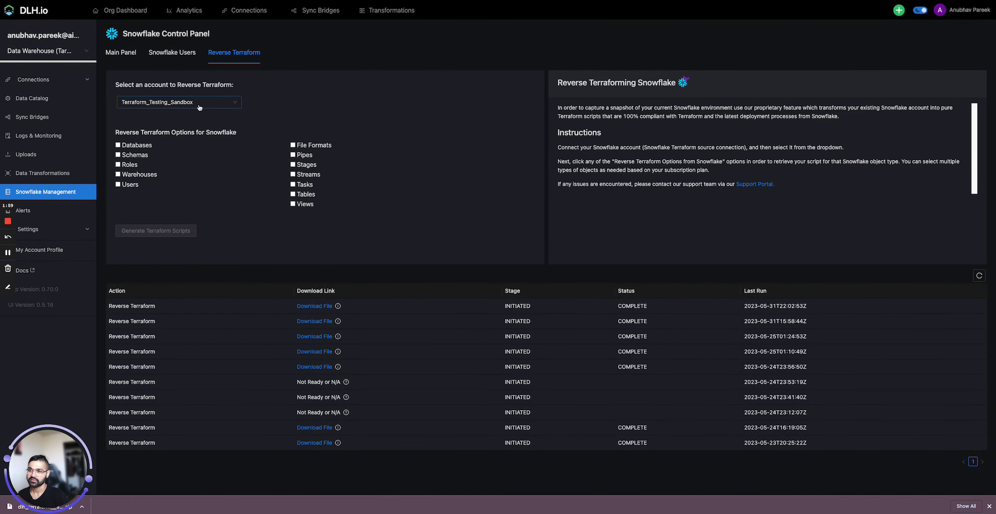
click(200, 107)
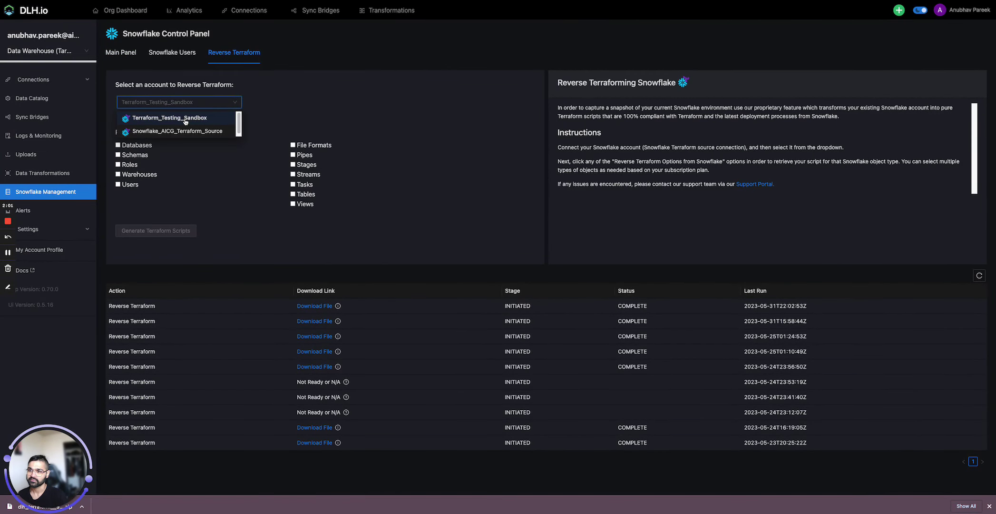
click(190, 121)
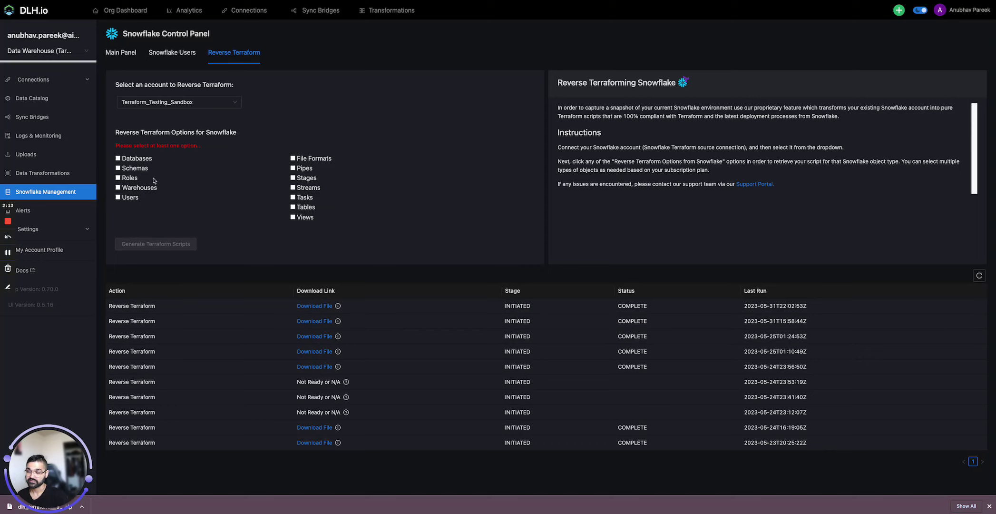
- Include Databases, Schemas, Roles, Warehouses and Users in the reverse Terraform options and generate the Terraform scripts
click(118, 159)
click(118, 155)
click(118, 164)
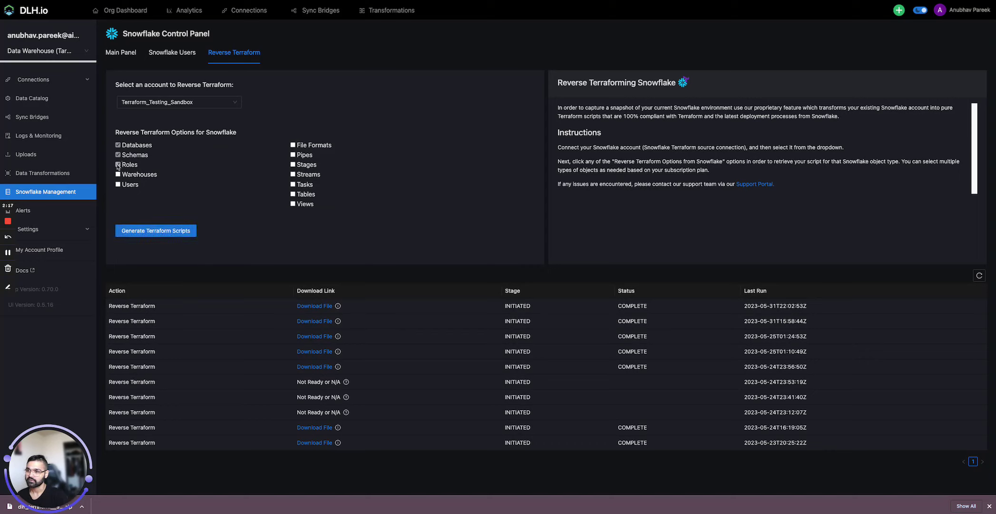
click(118, 175)
click(118, 185)
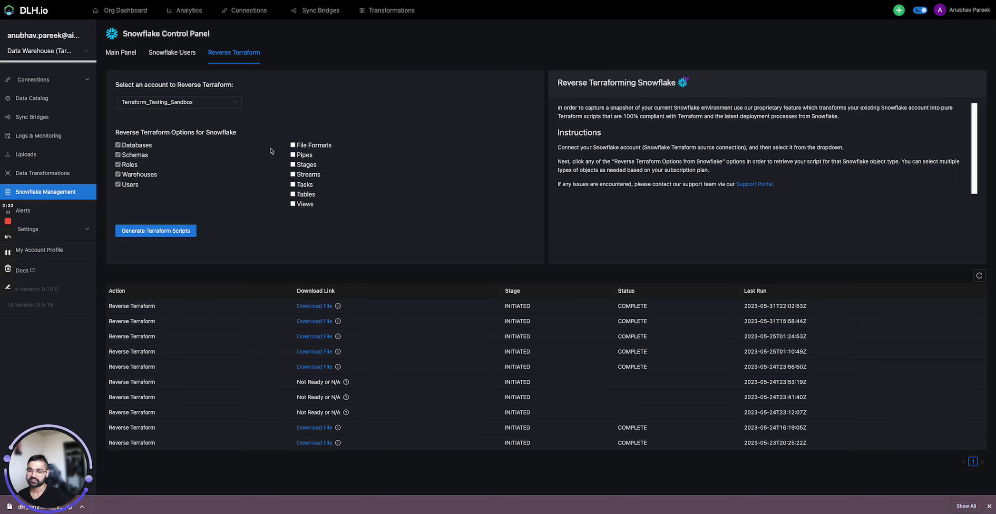
click(147, 231)
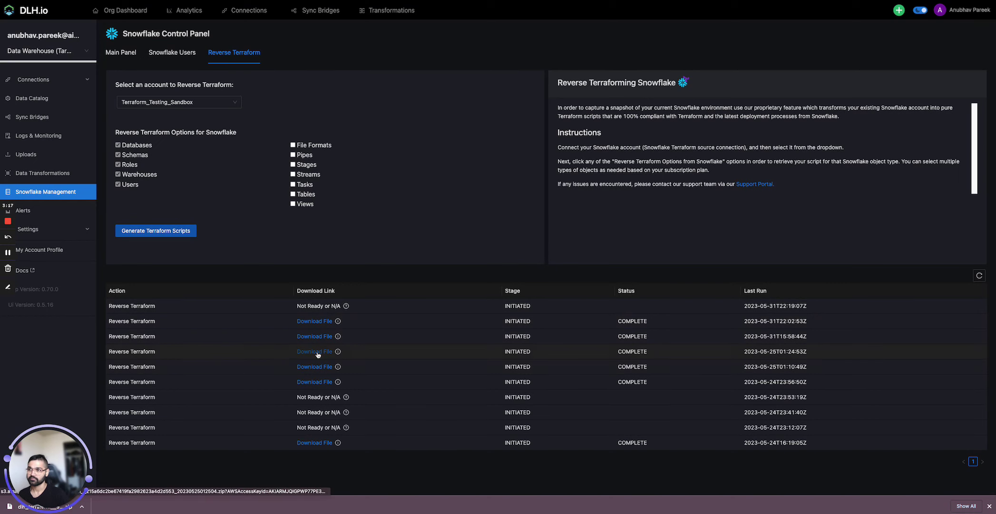
- Switch to the code editor and examine the SNOWFLAKE and TERRAFORM_TEST_DB_1 database resource blocks in the generated databases script
key(ctrl+Left)
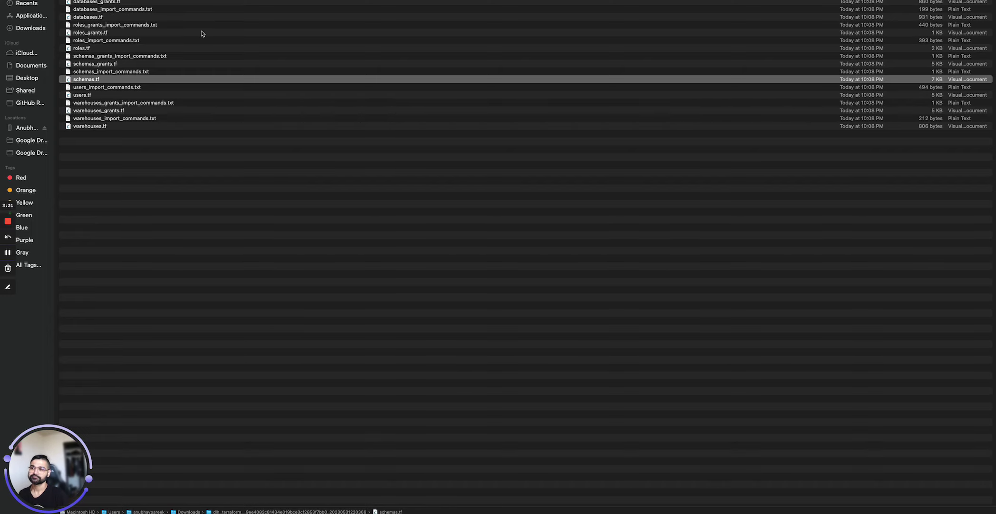
key(super+Tab)
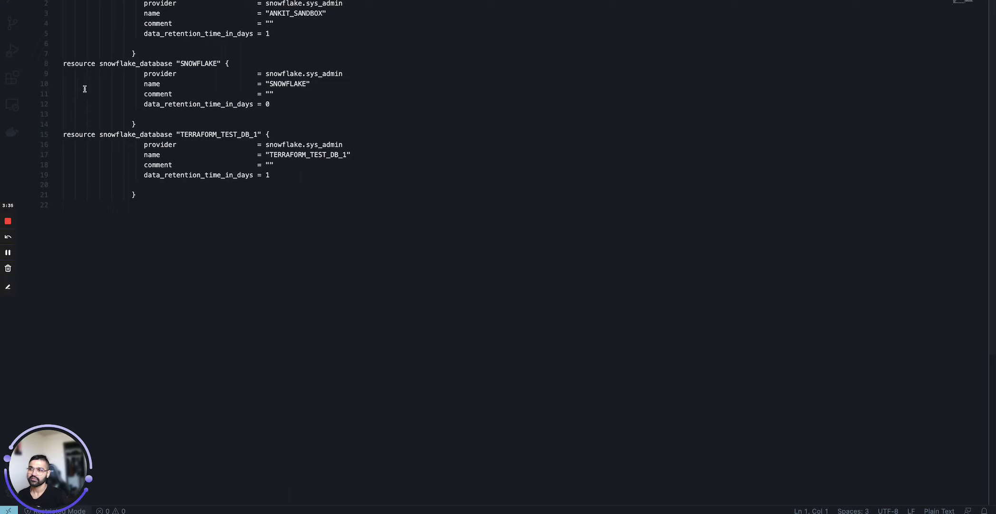
click(184, 65)
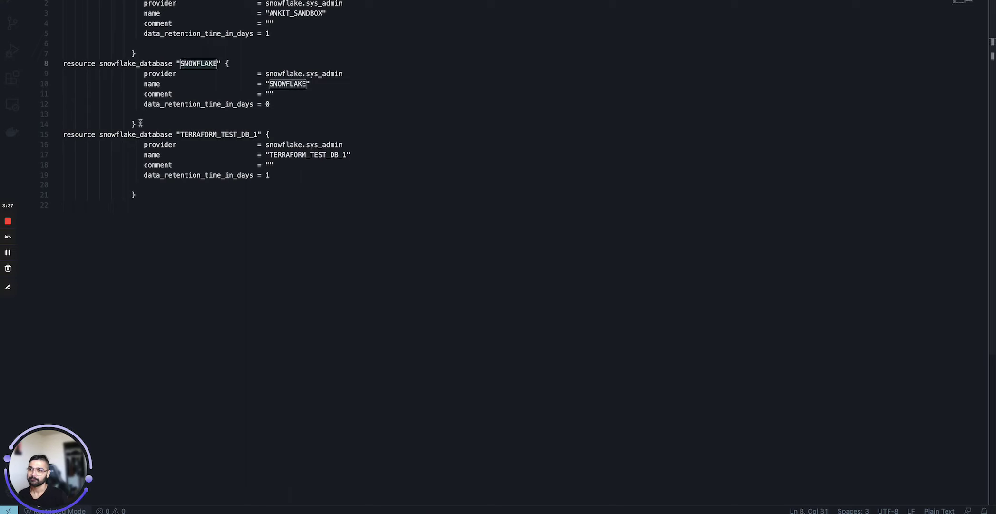
drag(139, 125, 63, 67)
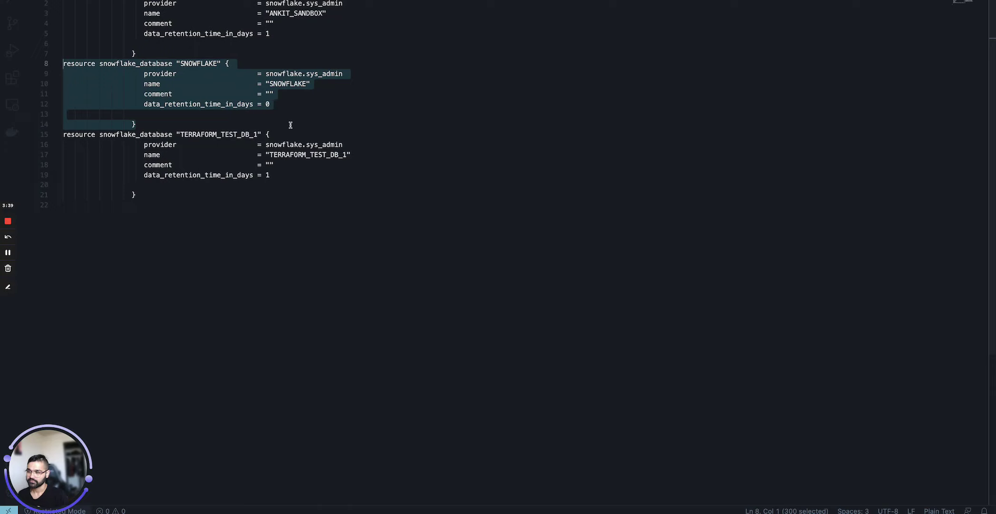
click(170, 126)
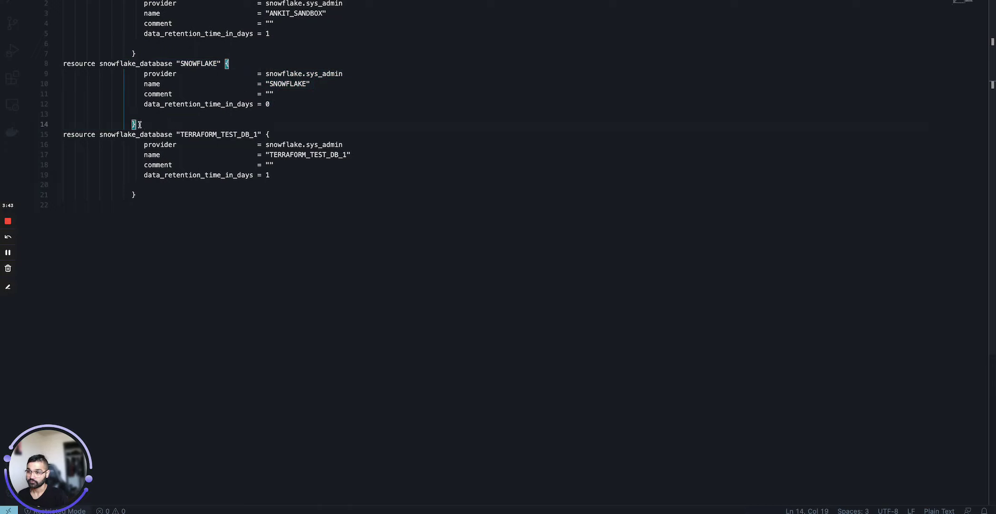
drag(139, 124, 67, 64)
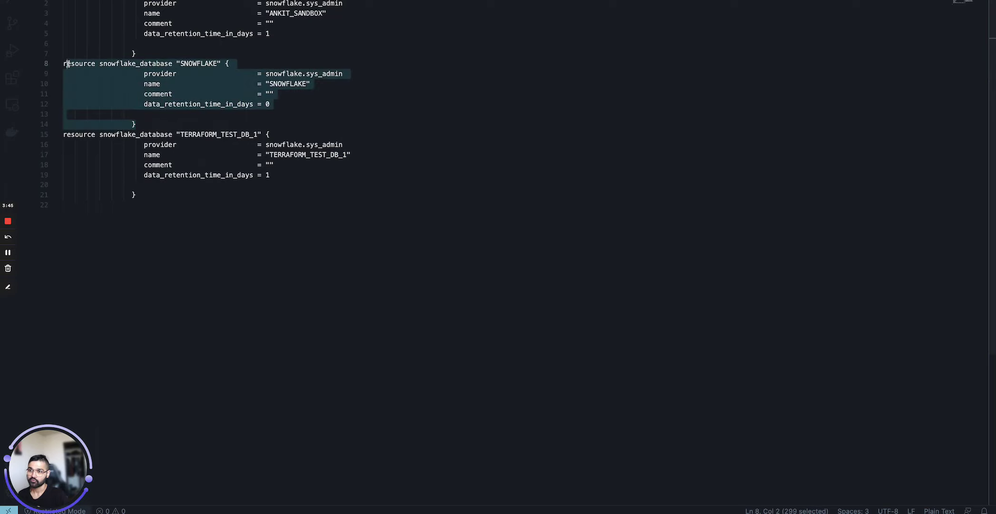
click(161, 136)
click(141, 195)
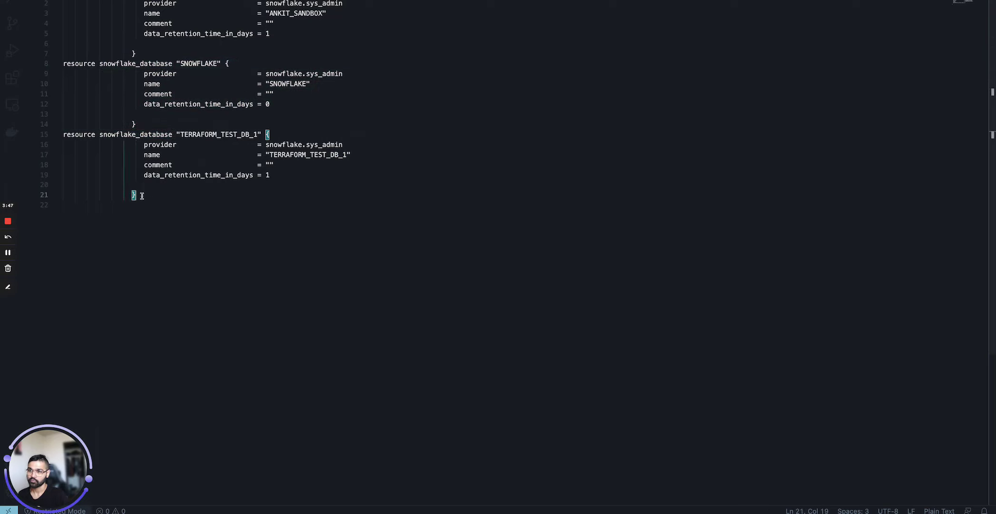
drag(142, 195, 64, 135)
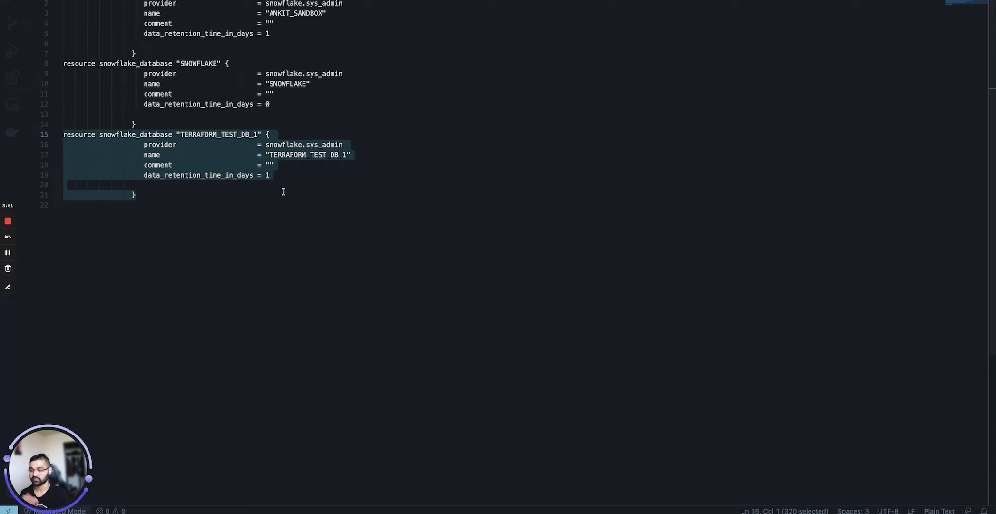
- Review the snowflake_schema resource blocks in the generated schemas script, from ANKIT_SANDBOX through TERRAFORM_TEST_DB_1
key(ctrl+Tab)
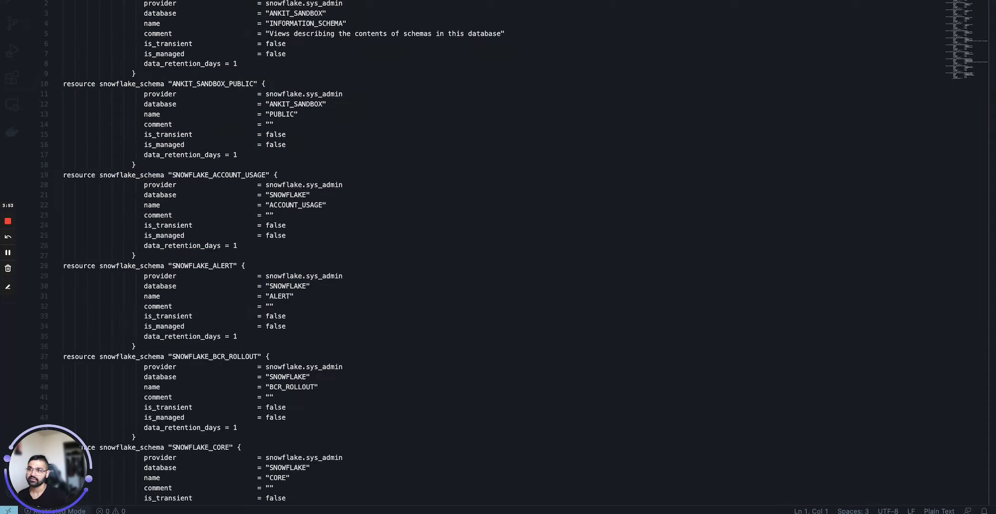
click(144, 93)
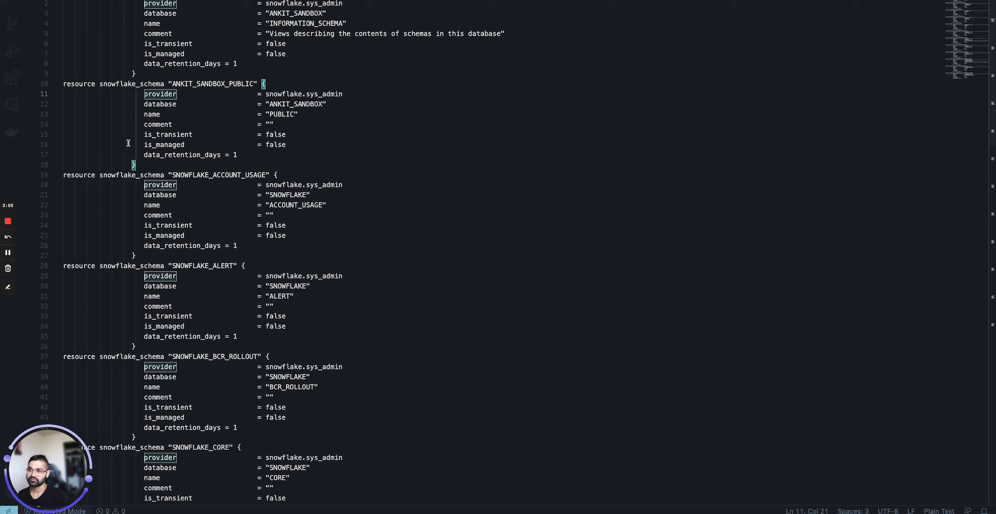
drag(193, 84, 212, 84)
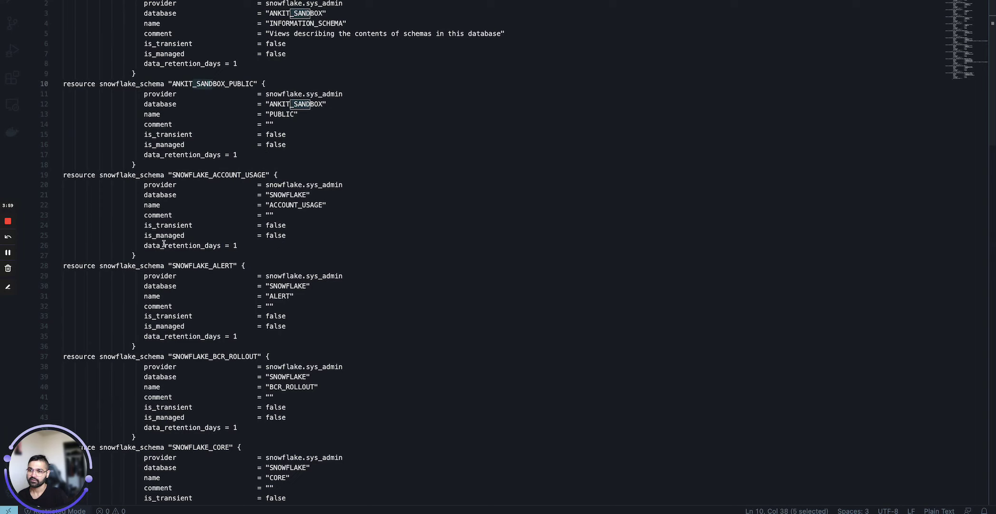
scroll(165, 243, down, 13)
scroll(164, 243, down, 7)
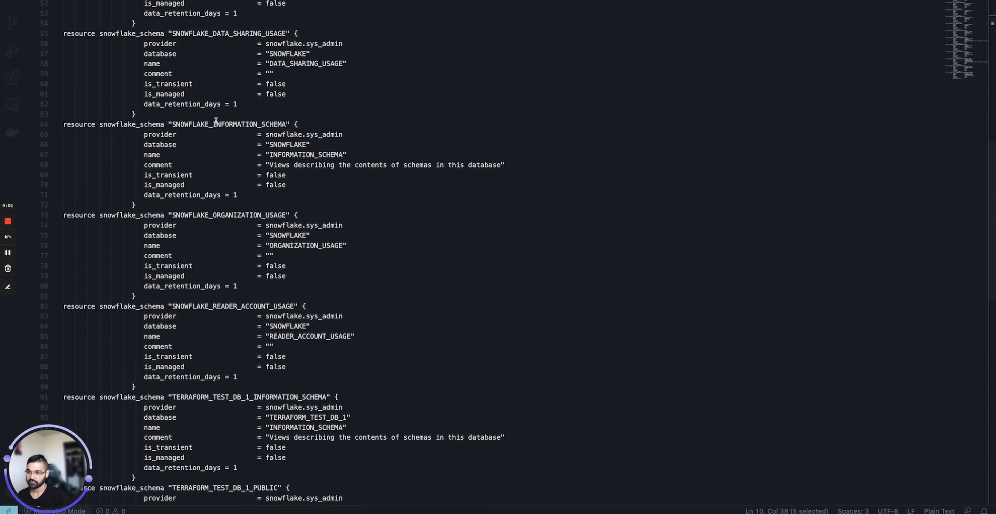
scroll(197, 242, down, 2)
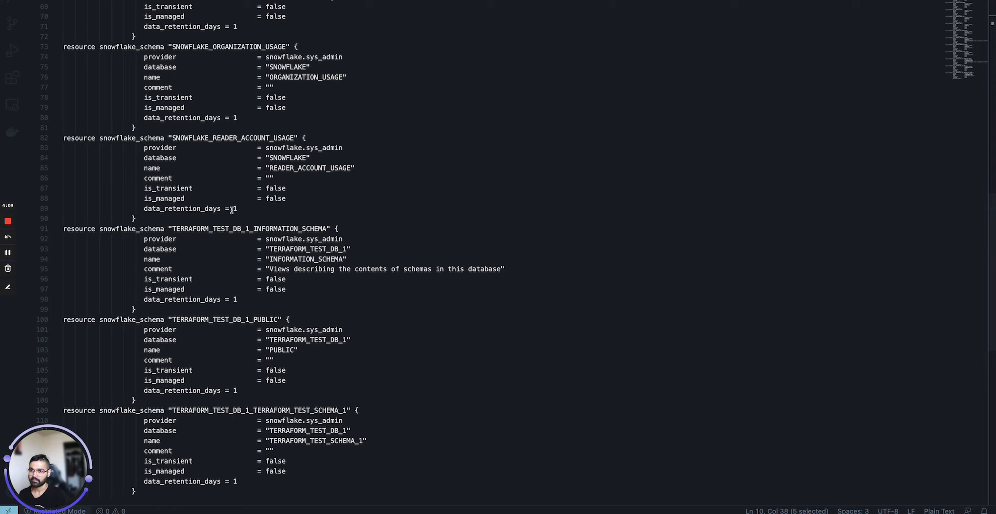
- Return to the downloaded scripts folder and open databases_import_commands.txt in Visual Studio Code
key(ctrl+Left)
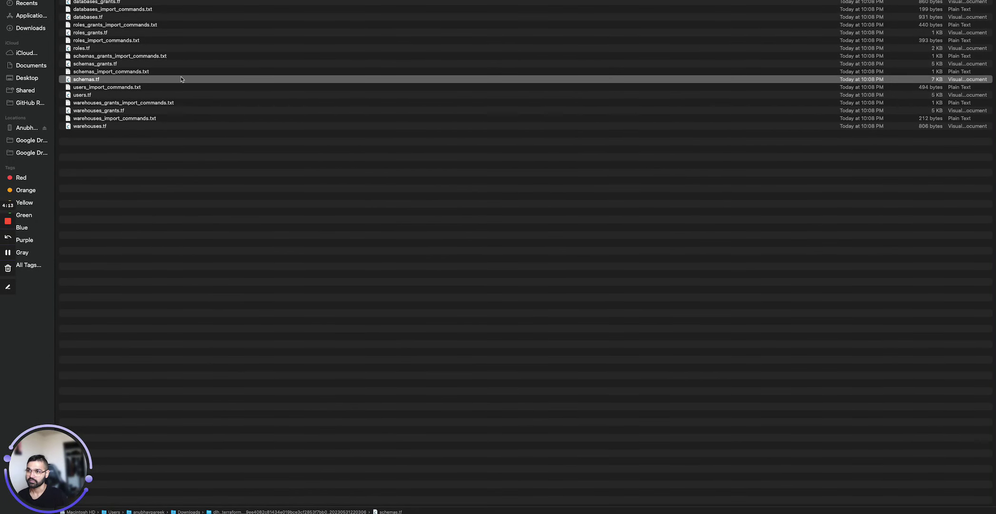
click(110, 11)
right_click(111, 12)
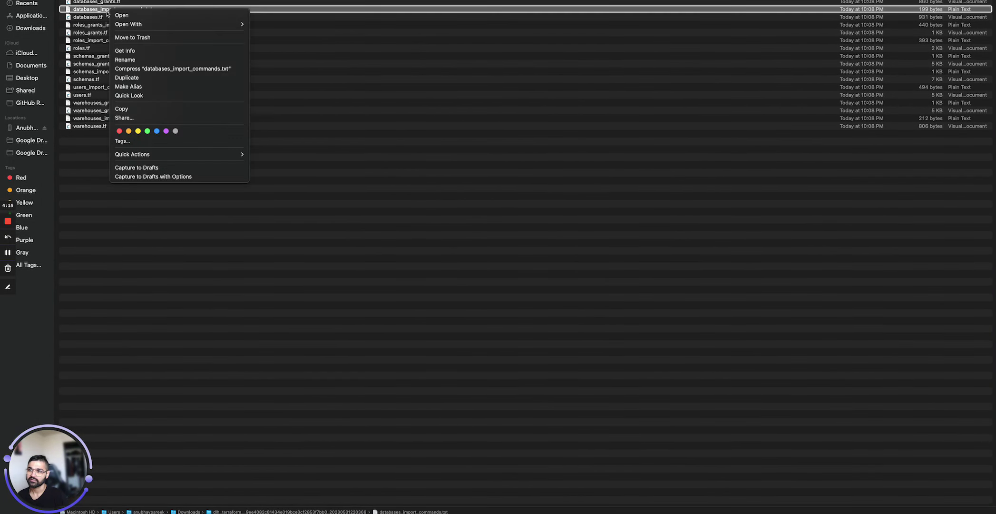
mouse_move(125, 26)
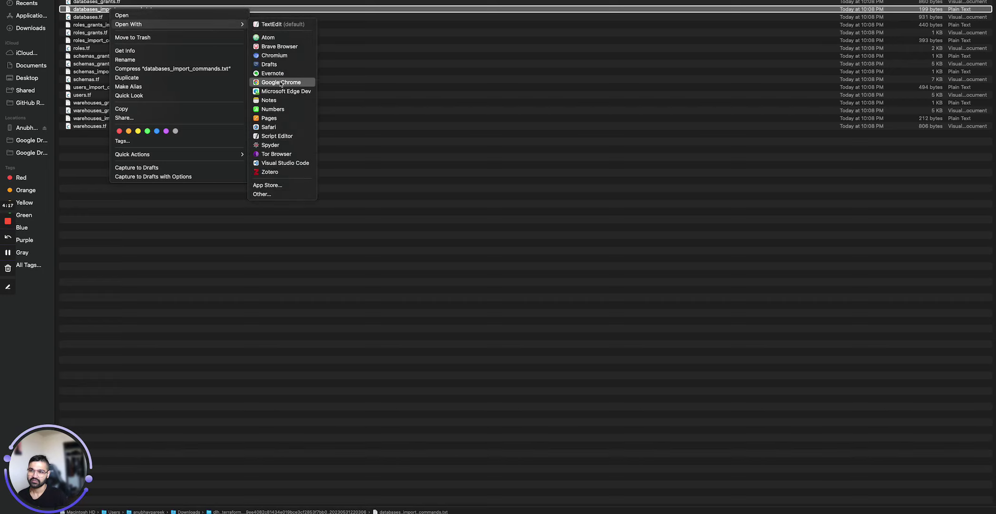
click(276, 164)
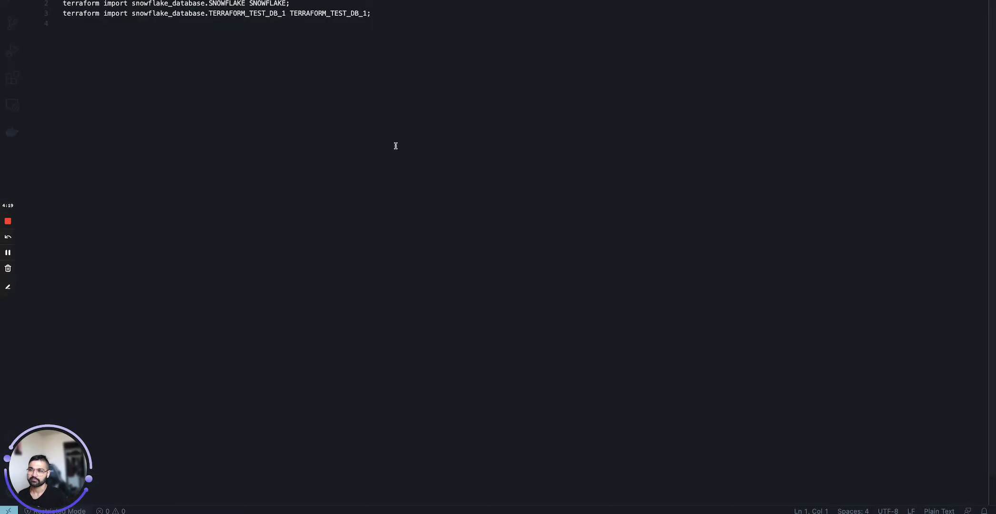